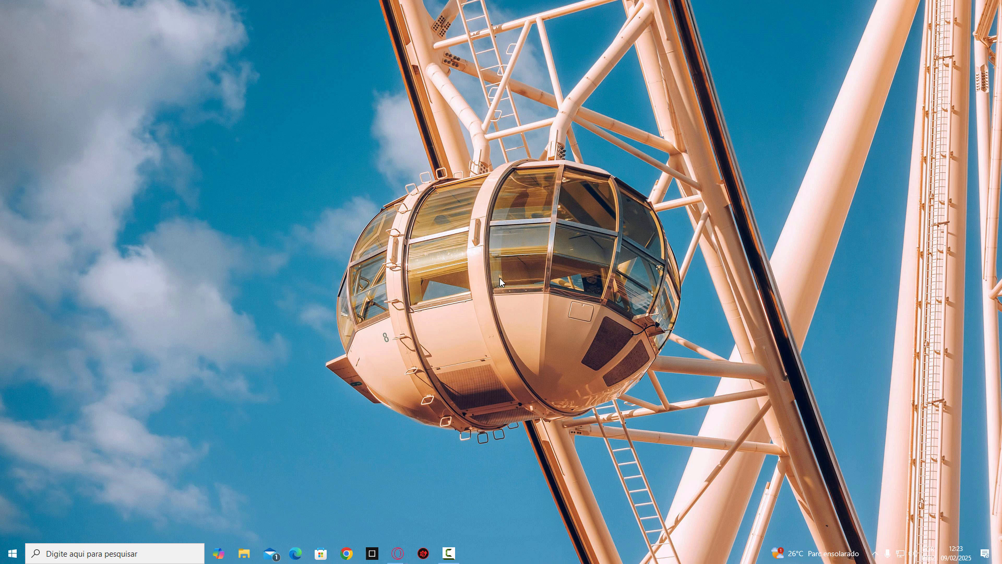
# Step: Open the Command Prompt with administrator rights and reposition its window on the desktop
pyautogui.press('super+r')
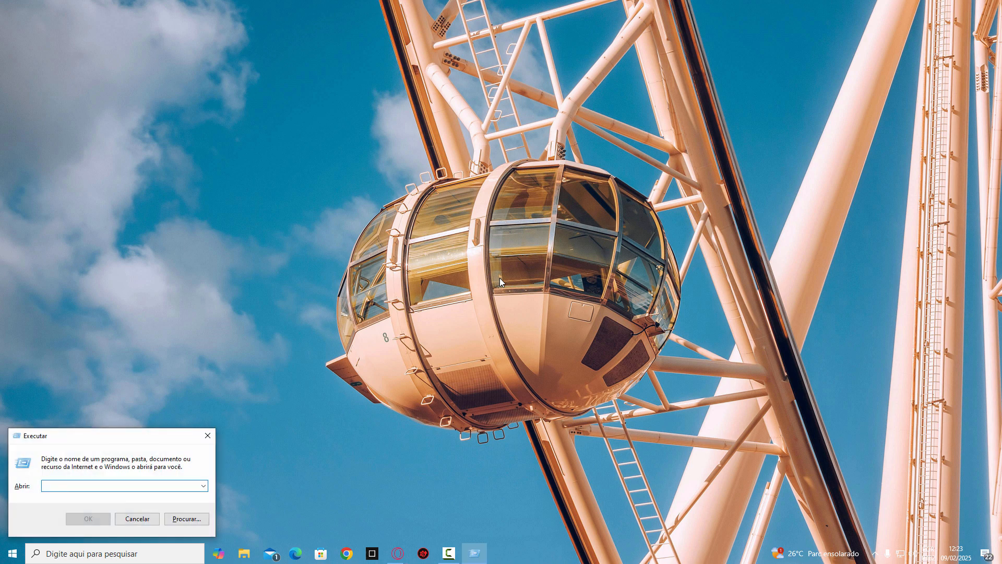
pyautogui.press('Escape')
pyautogui.press('super')
pyautogui.write('cmd')
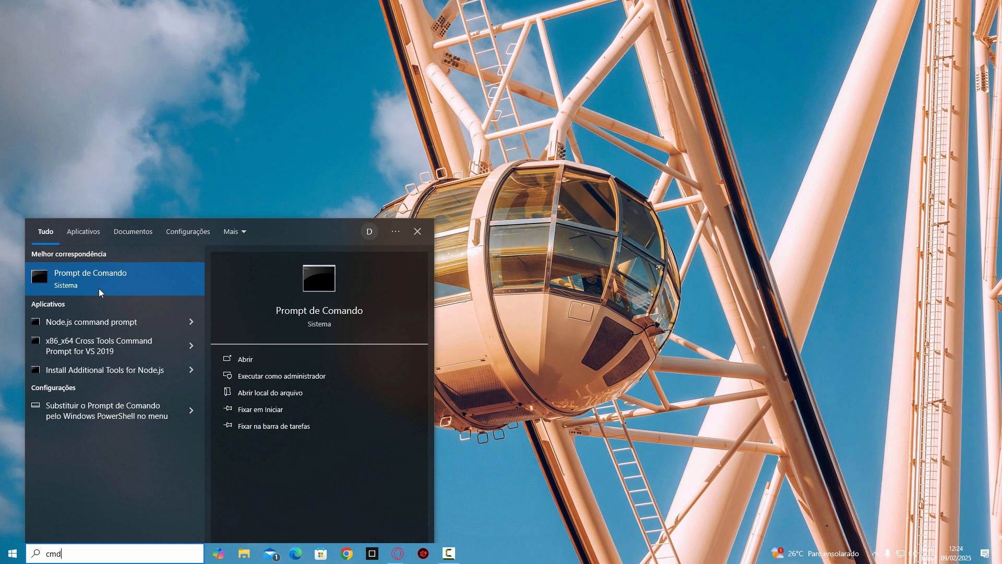
pyautogui.click(274, 383)
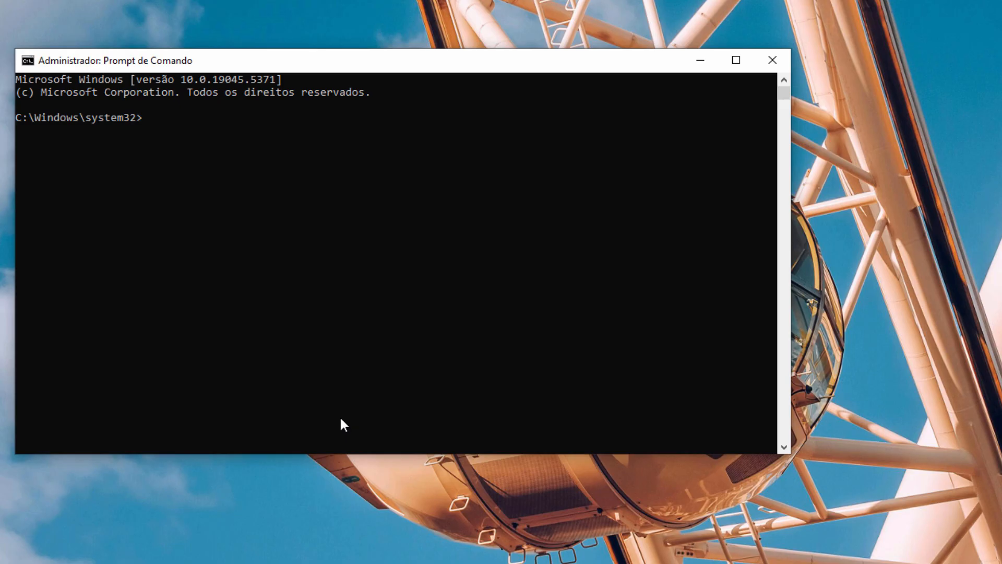
pyautogui.moveTo(281, 70); pyautogui.dragTo(338, 91)
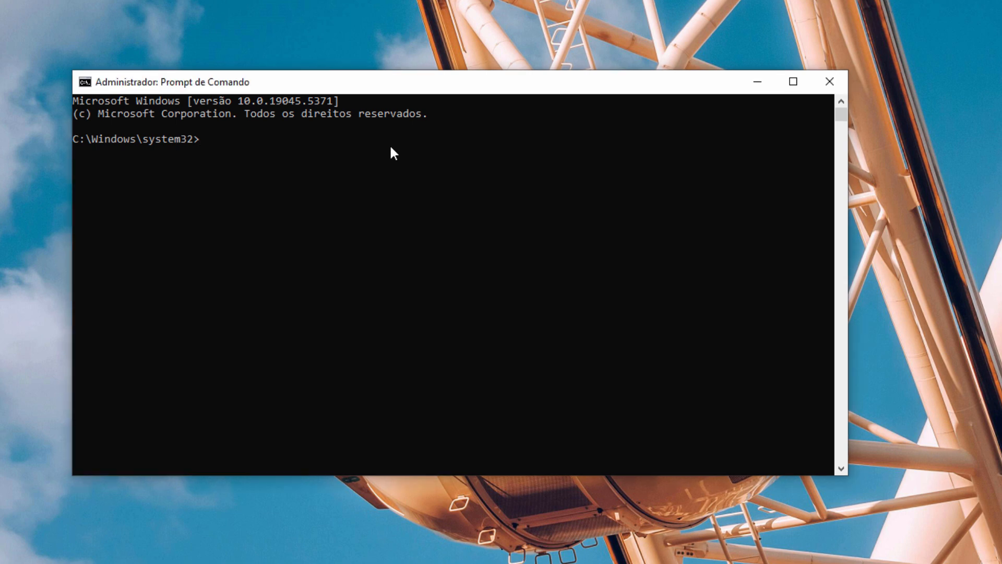
# Step: Search the winget packages for LM Studio with the command "winget search lmstudio"
pyautogui.write('winget search lmstudio')
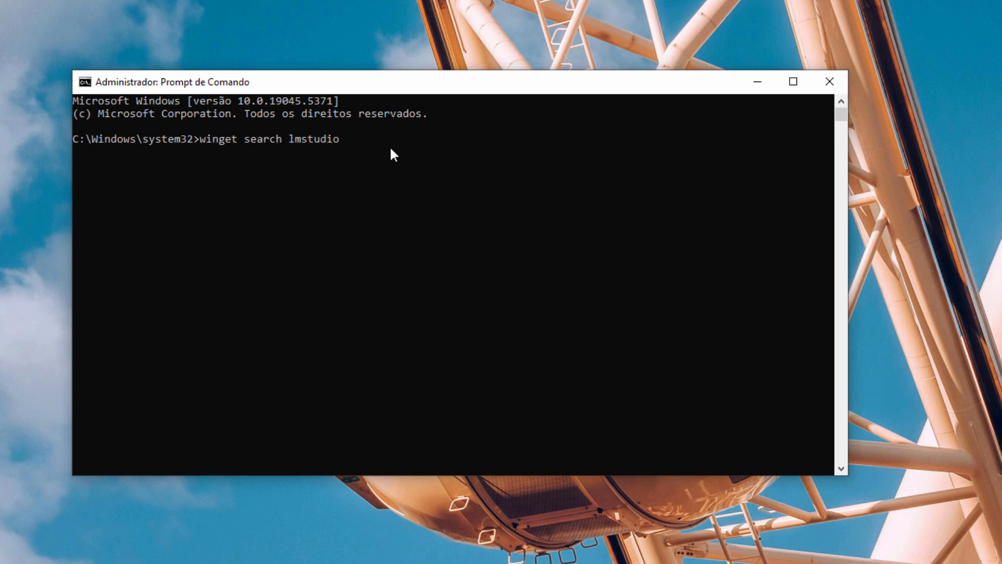
pyautogui.press('Return')
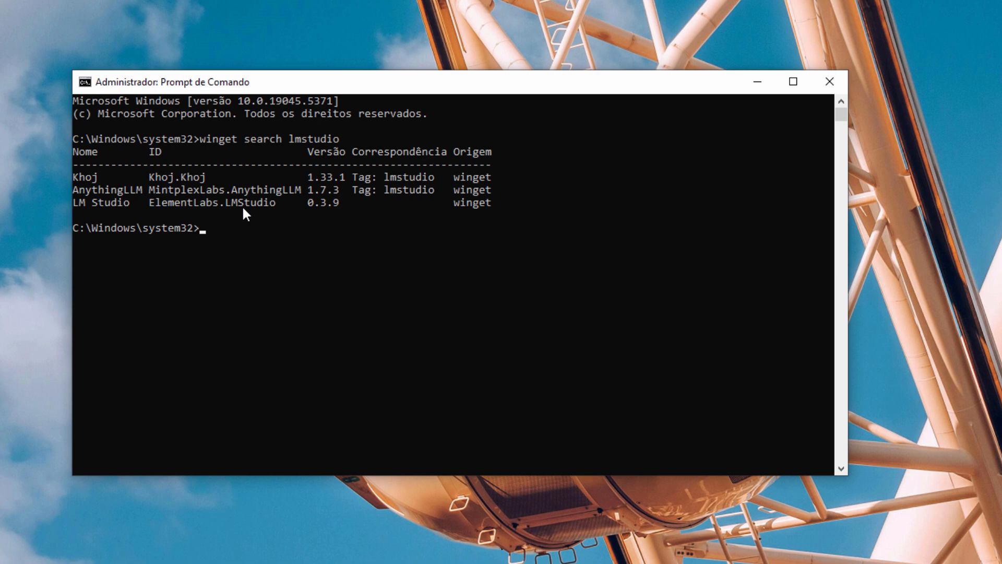
# Step: Install LM Studio from the command line with "winget install ElementLabs.LMStudio"
pyautogui.write('winget i')
pyautogui.write('nstall ElementL')
pyautogui.write('abs')
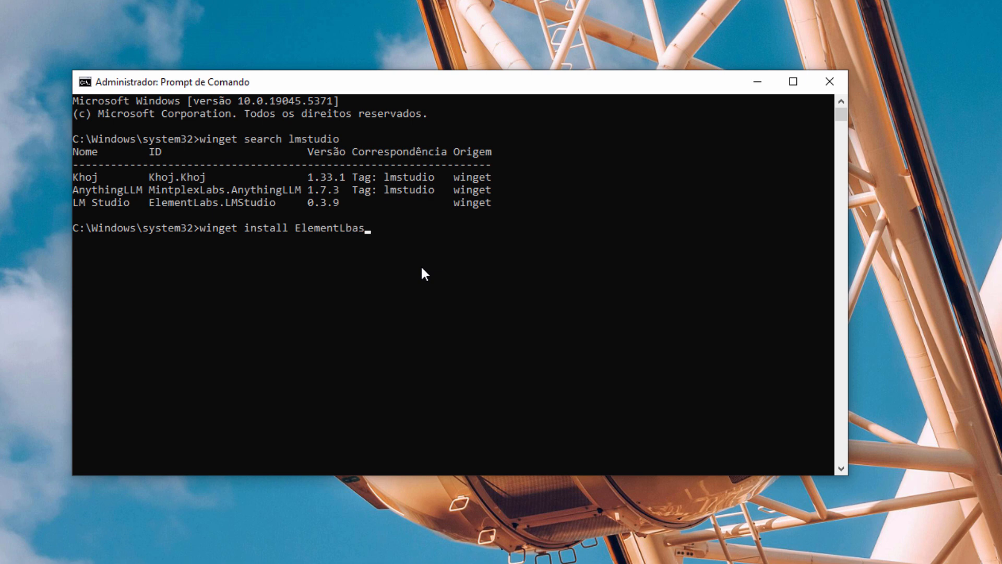
pyautogui.write('.LMStudio')
pyautogui.press('Return')
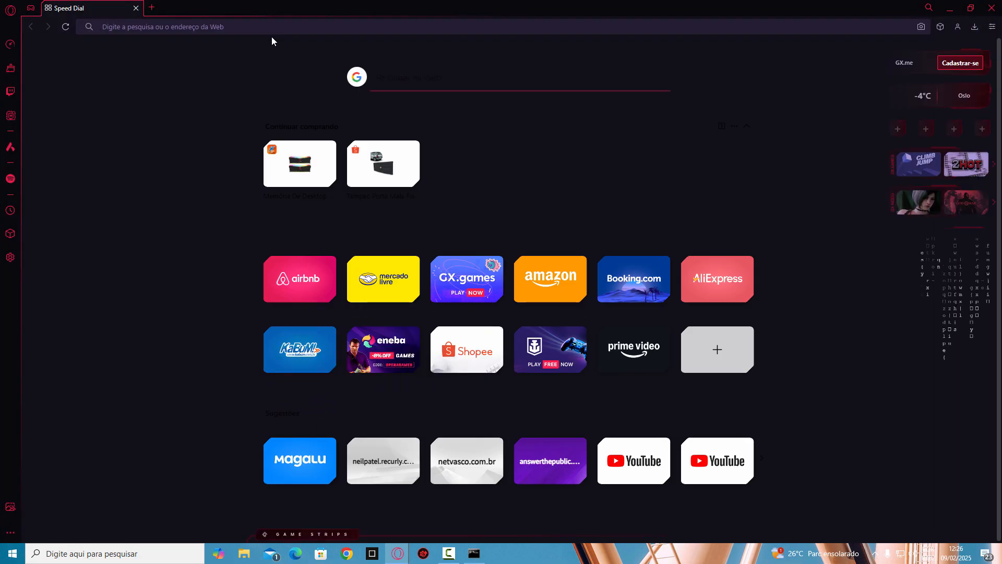
# Step: View the LM Studio website at lmstudio.ai in the browser, then close it and return to the Command Prompt
pyautogui.write('lmstu')
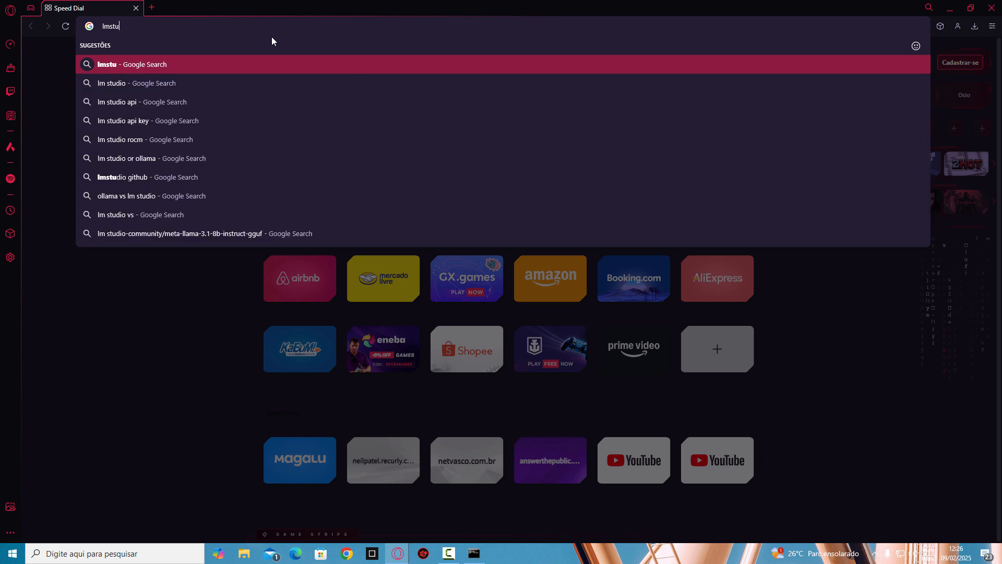
pyautogui.write('dio.ai')
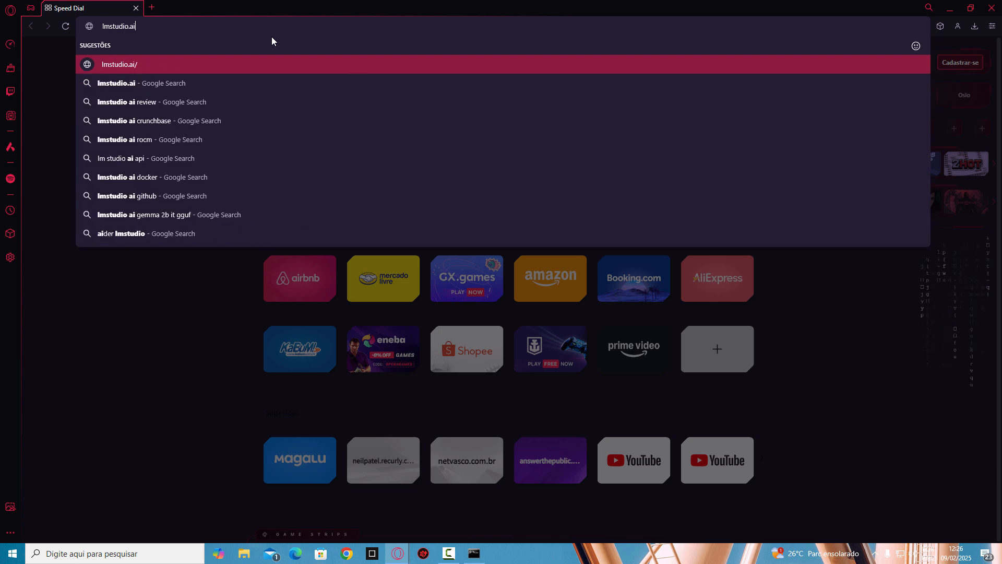
pyautogui.press('Return')
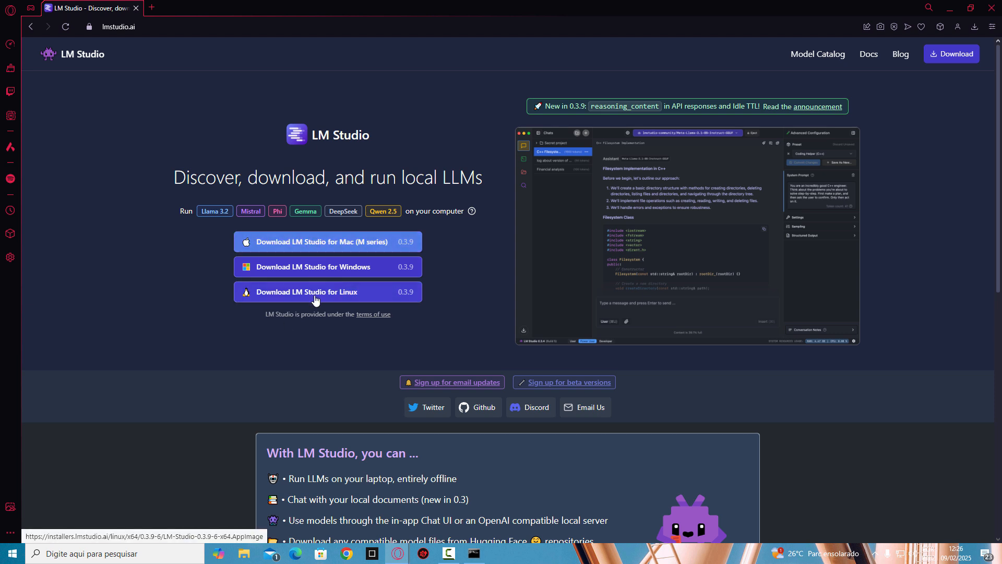
pyautogui.click(991, 8)
pyautogui.click(286, 295)
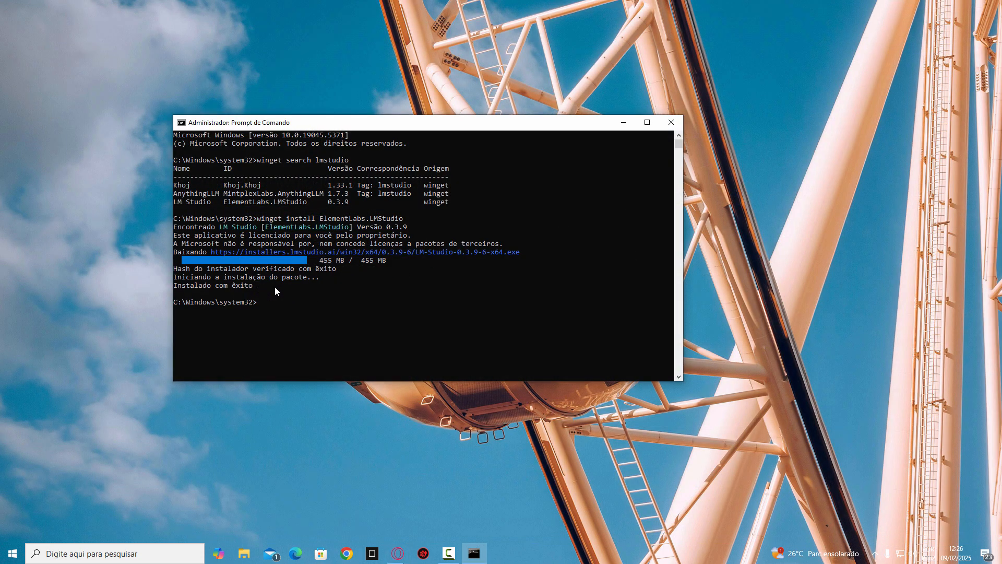
# Step: Launch LM Studio and download the DeepSeek R1 Distilled (Qwen 7B) model offered in its onboarding
pyautogui.press('super')
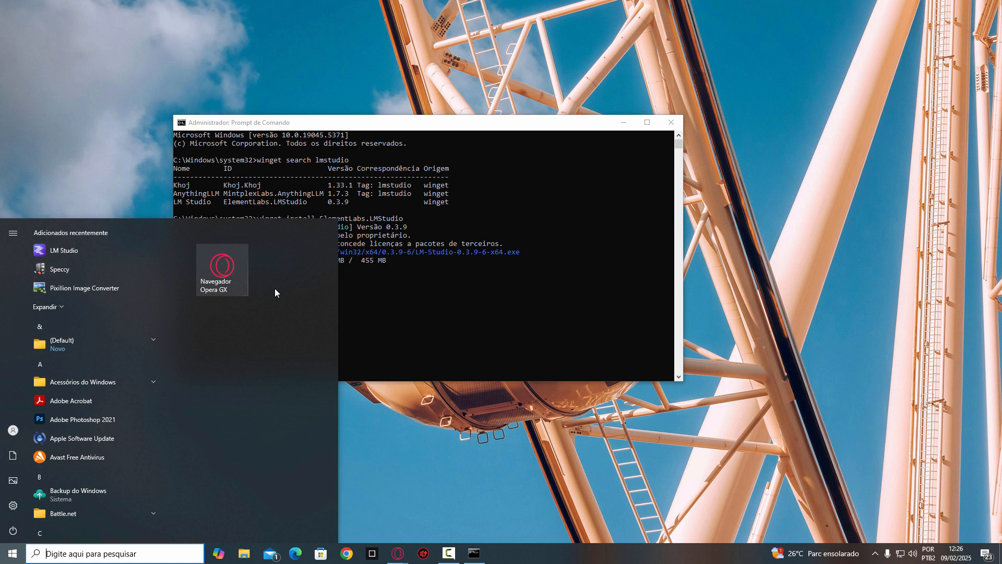
pyautogui.click(103, 251)
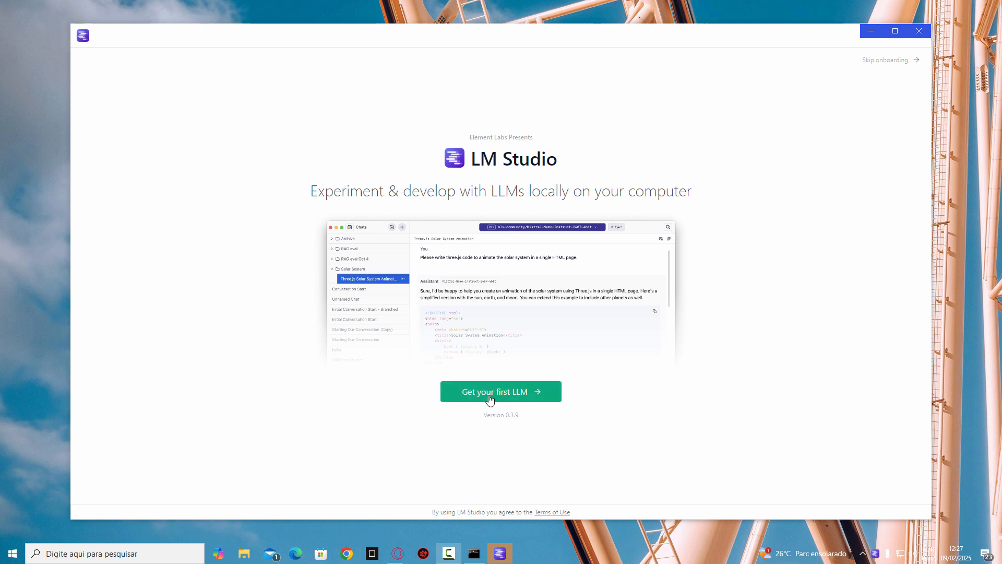
pyautogui.click(525, 399)
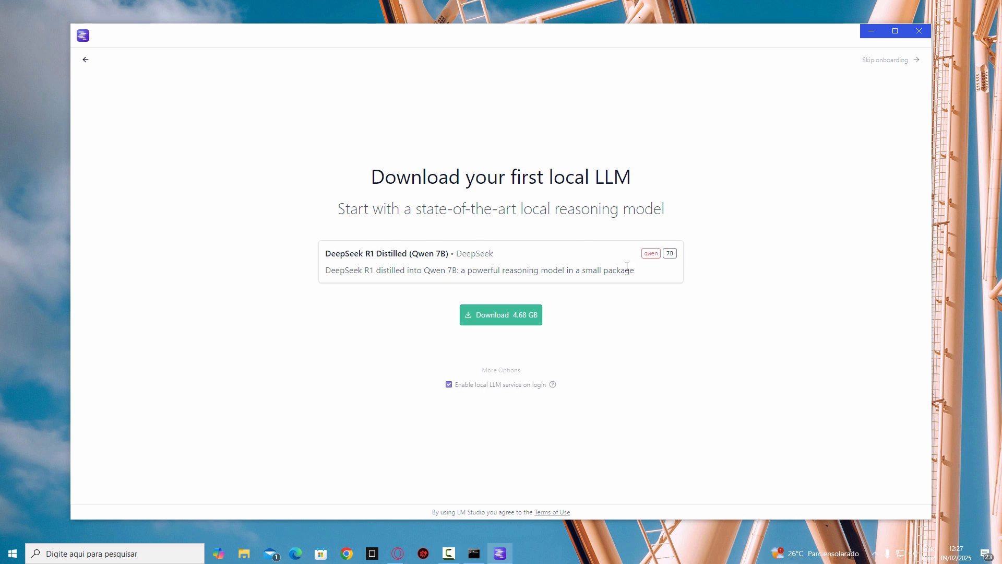
pyautogui.click(491, 317)
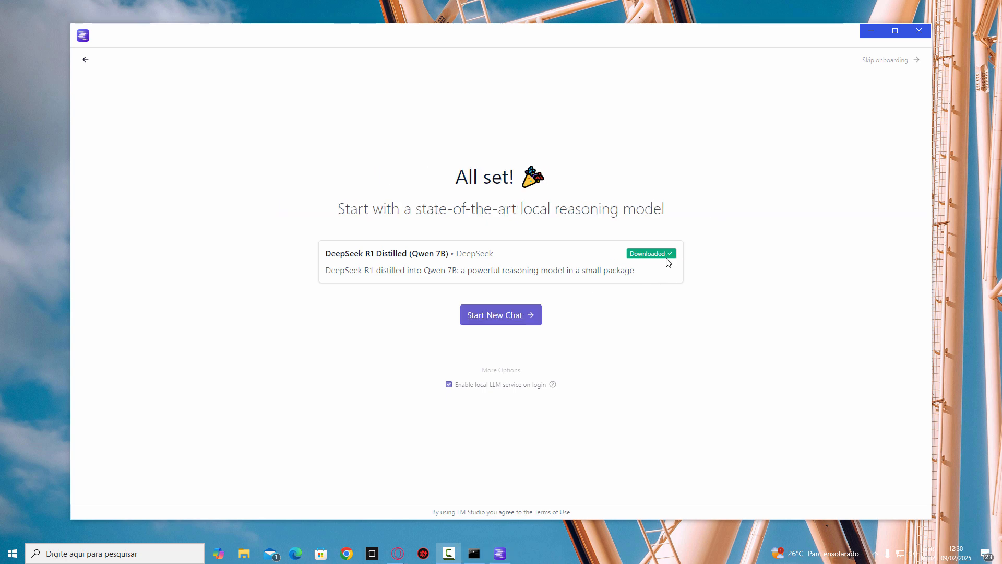
# Step: Start a new chat and choose DeepSeek R1 Distill Qwen 7B as the model, opening its load parameters
pyautogui.click(497, 320)
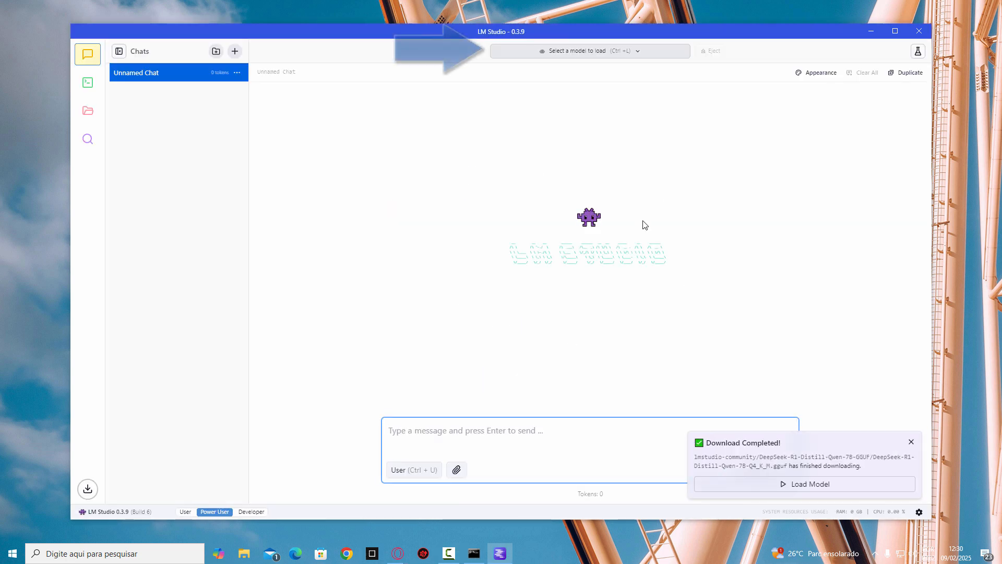
pyautogui.click(627, 53)
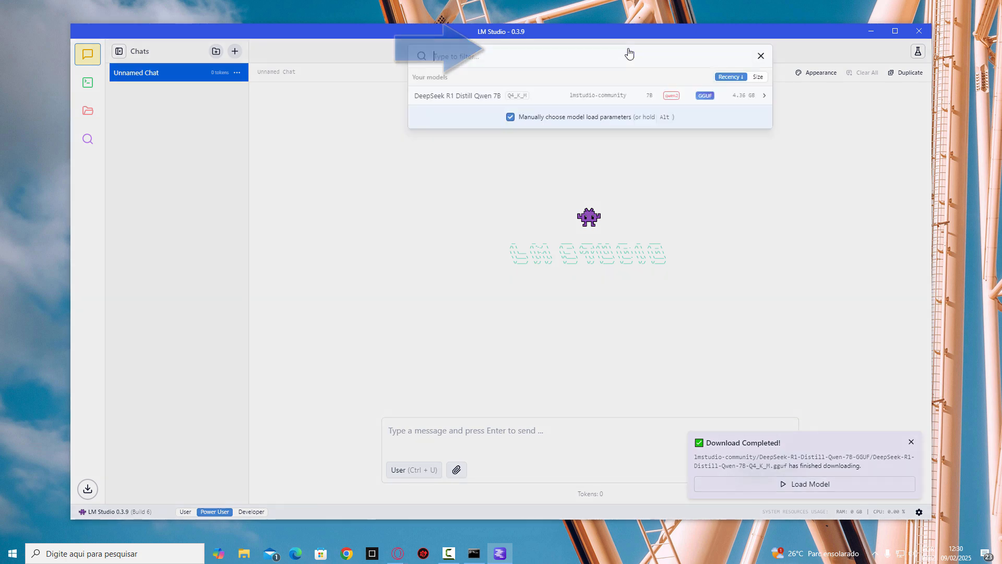
pyautogui.click(462, 104)
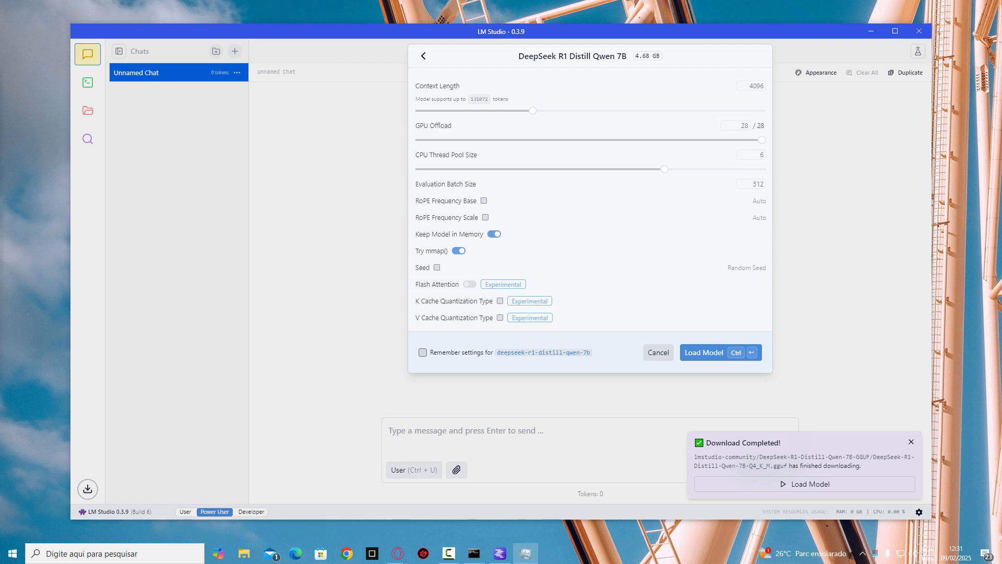
# Step: Arrange Task Manager beside a narrowed LM Studio window and load the DeepSeek model with its default parameters
pyautogui.moveTo(208, 153); pyautogui.dragTo(142, 188)
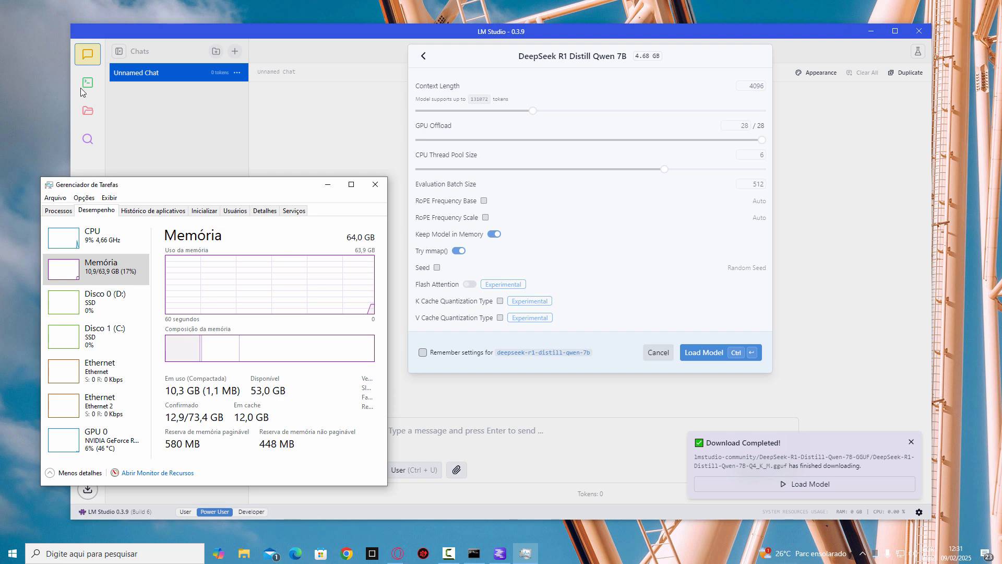
pyautogui.moveTo(71, 92); pyautogui.dragTo(259, 99)
pyautogui.moveTo(186, 186); pyautogui.dragTo(163, 144)
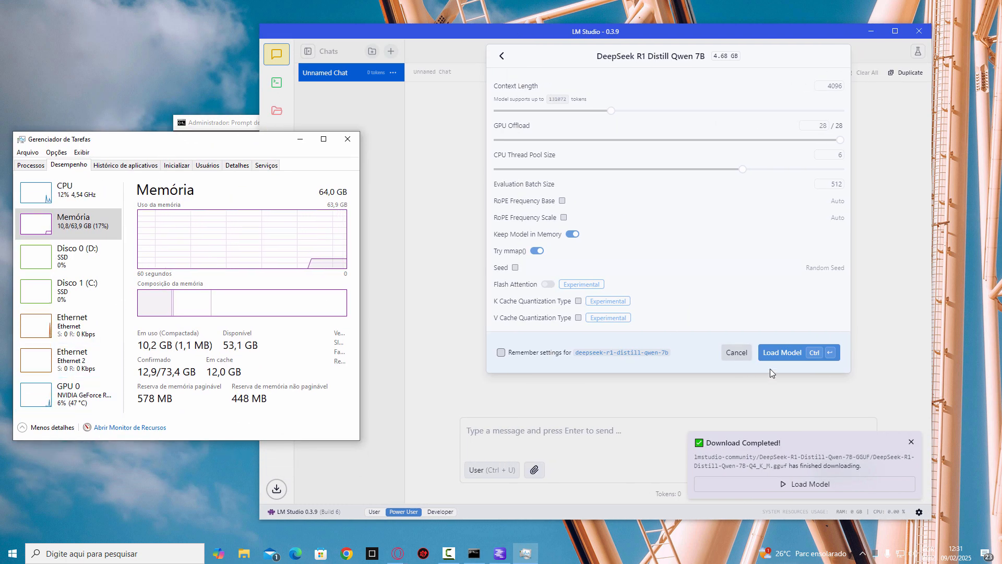
pyautogui.click(775, 353)
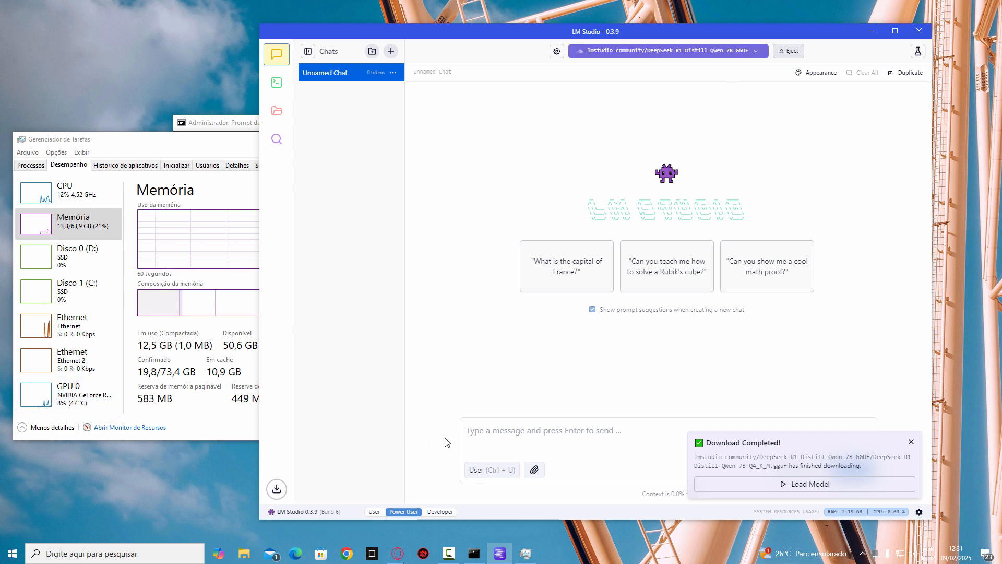
# Step: Dismiss the download notification and send the chat message "qual você prefere deepseek ou chatgpt?"
pyautogui.click(527, 438)
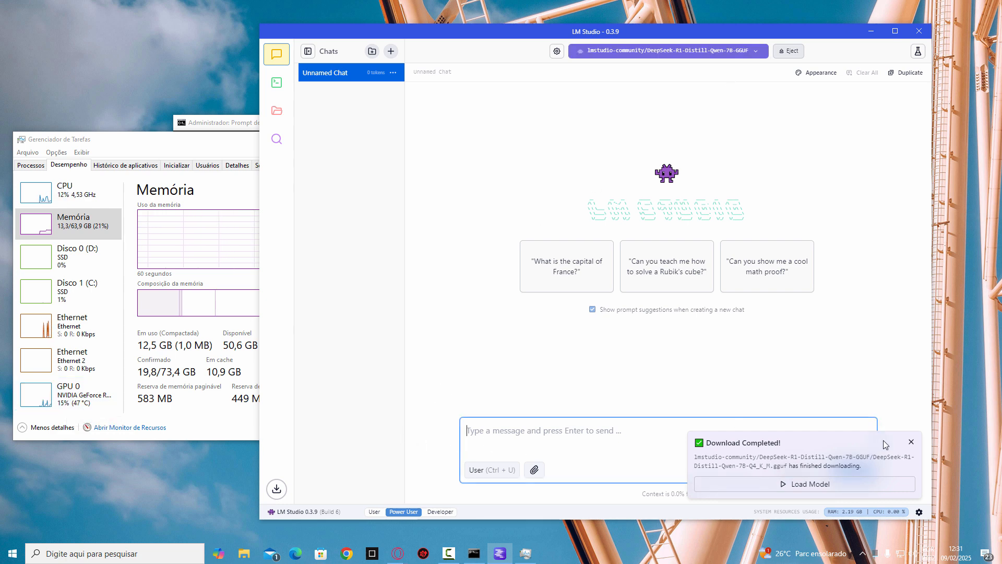
pyautogui.click(911, 444)
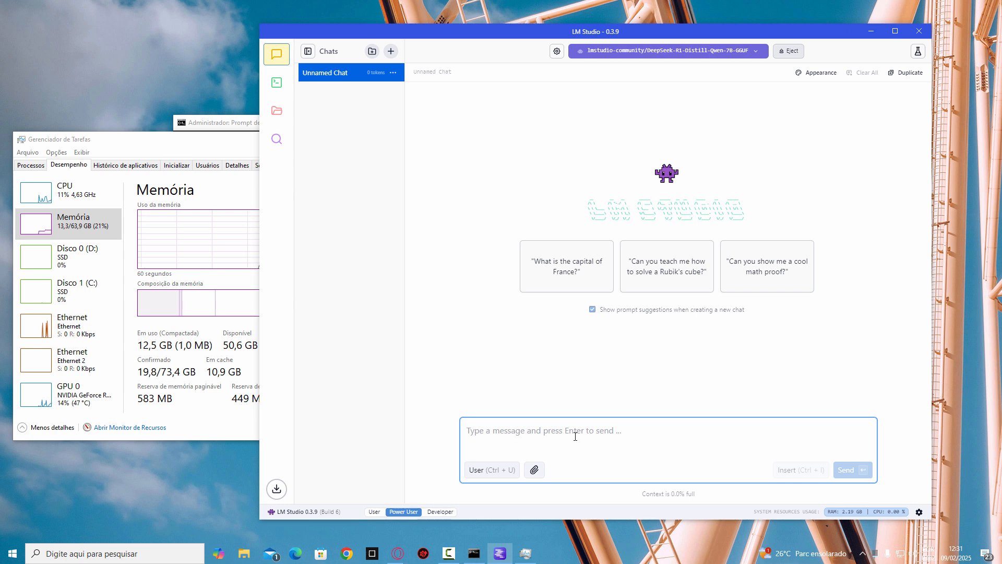
pyautogui.write('qual vo')
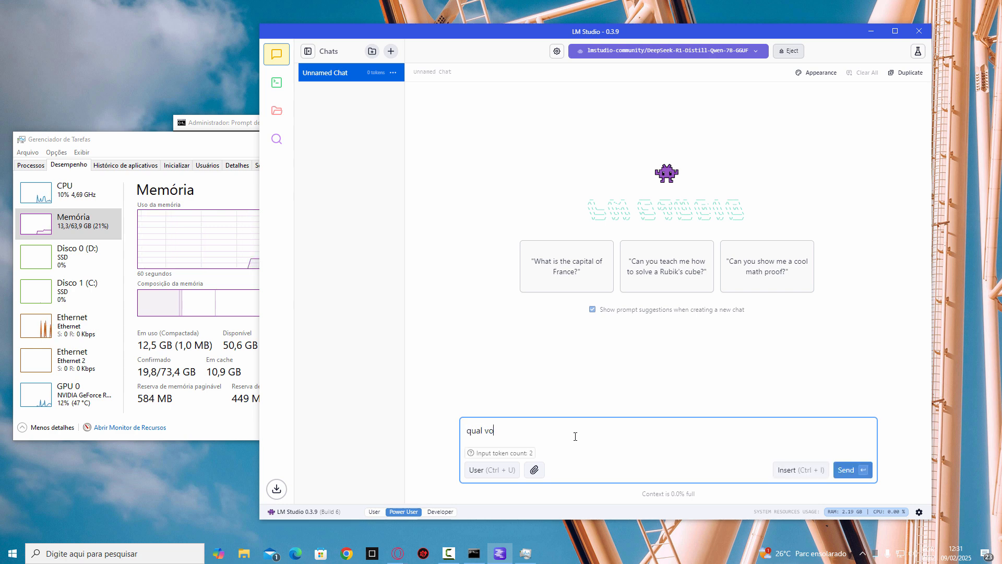
pyautogui.write('cê prefere4')
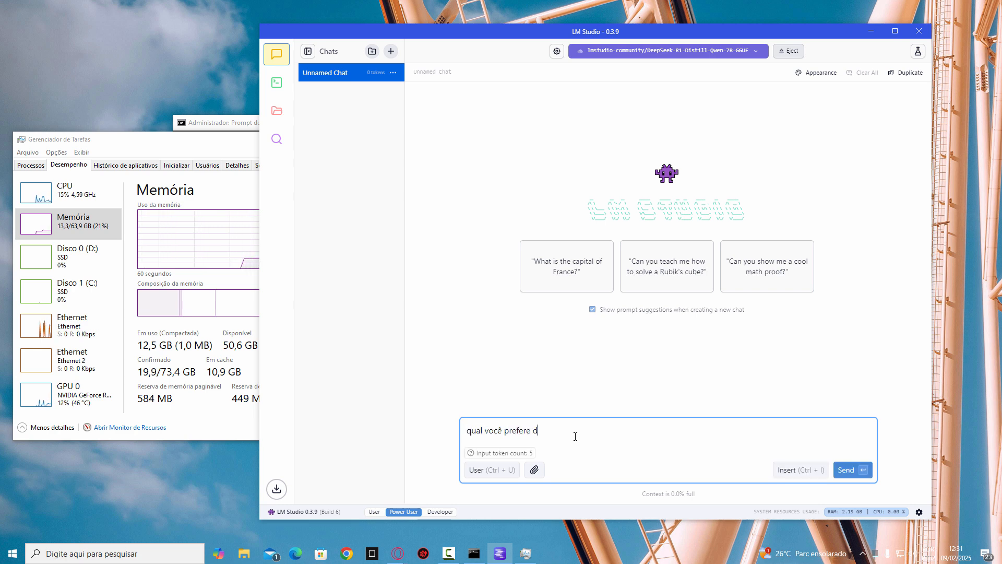
pyautogui.write('eepseek ou ')
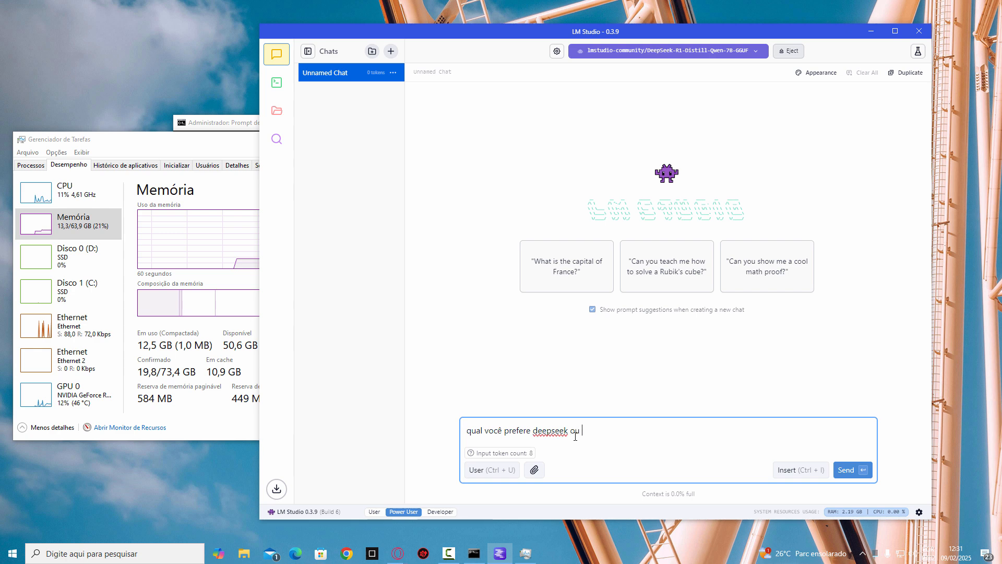
pyautogui.write('chatgp')
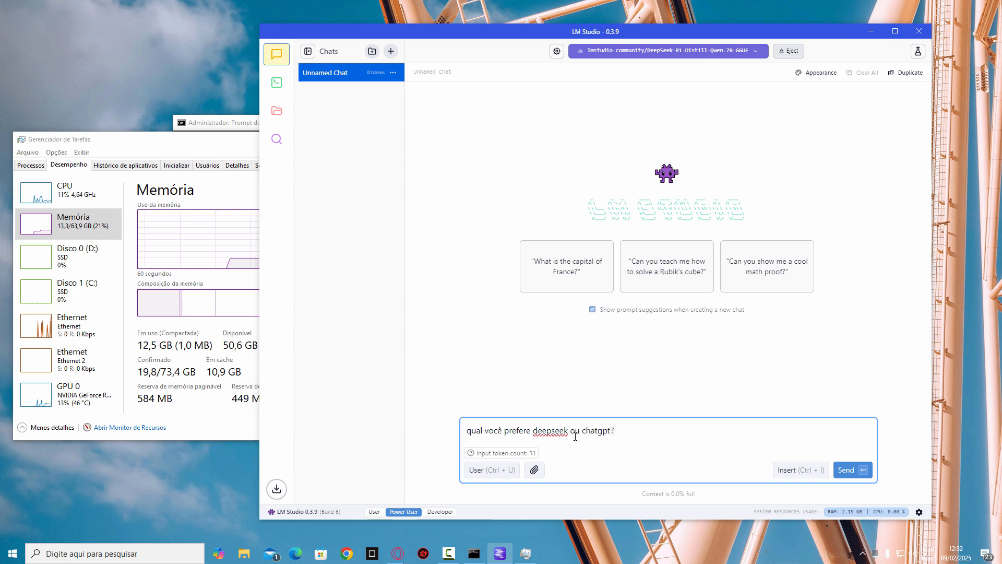
pyautogui.press('Return')
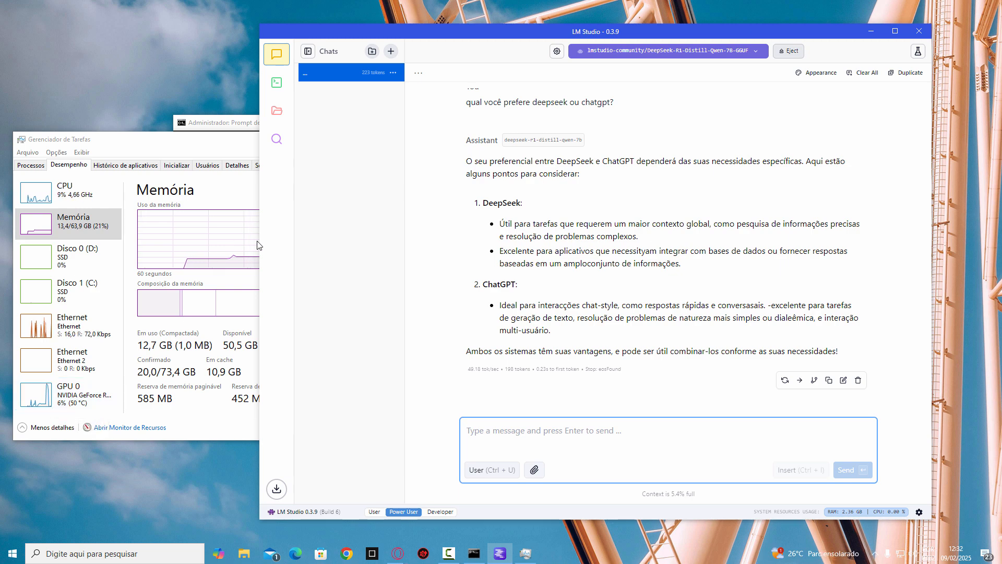
# Step: Widen the LM Studio window and check the computer's network connection status
pyautogui.moveTo(259, 246); pyautogui.dragTo(55, 238)
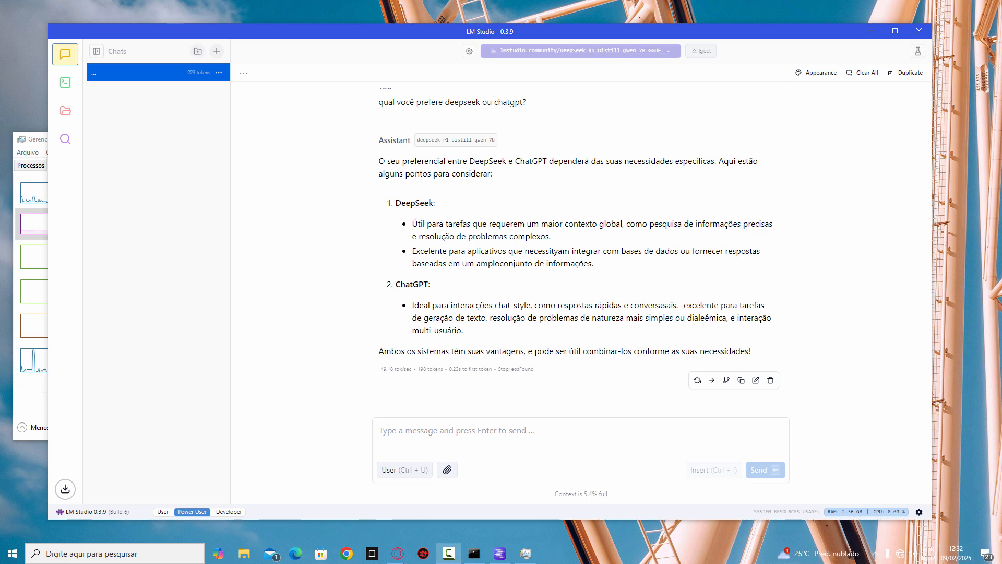
pyautogui.click(900, 558)
pyautogui.click(899, 558)
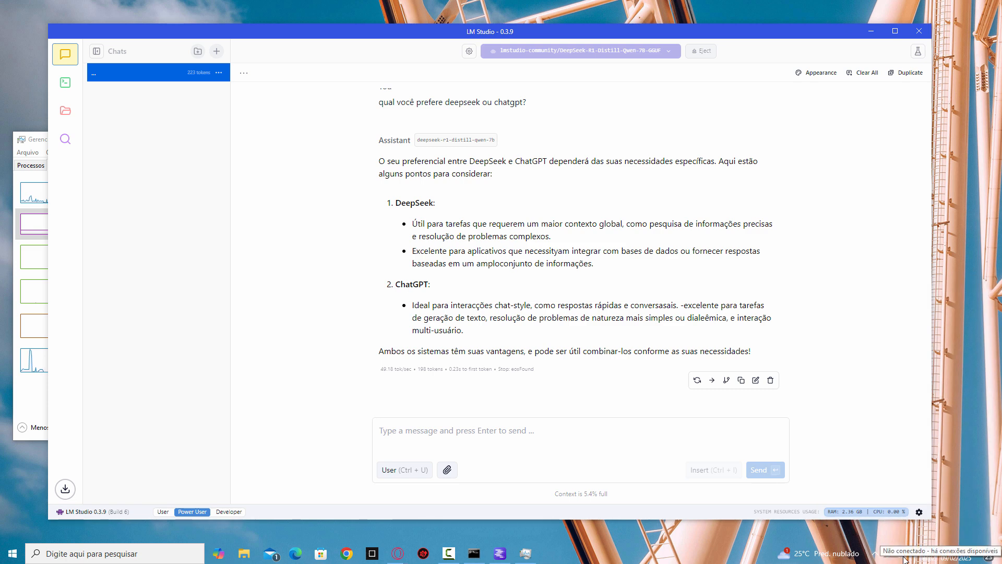
# Step: Show Task Manager beside a narrowed LM Studio window again and send the chat message "o deepseek é pago?"
pyautogui.click(449, 441)
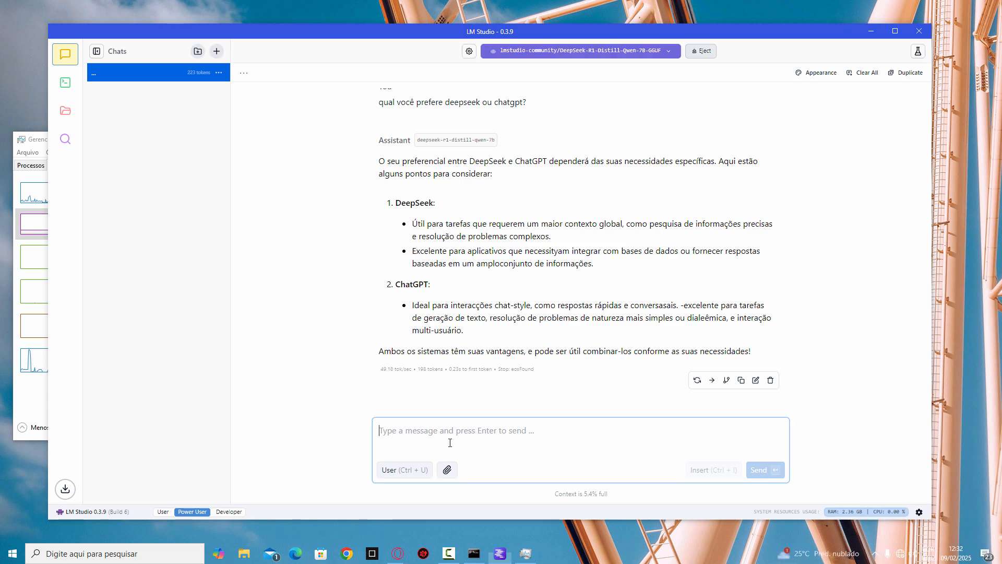
pyautogui.click(38, 143)
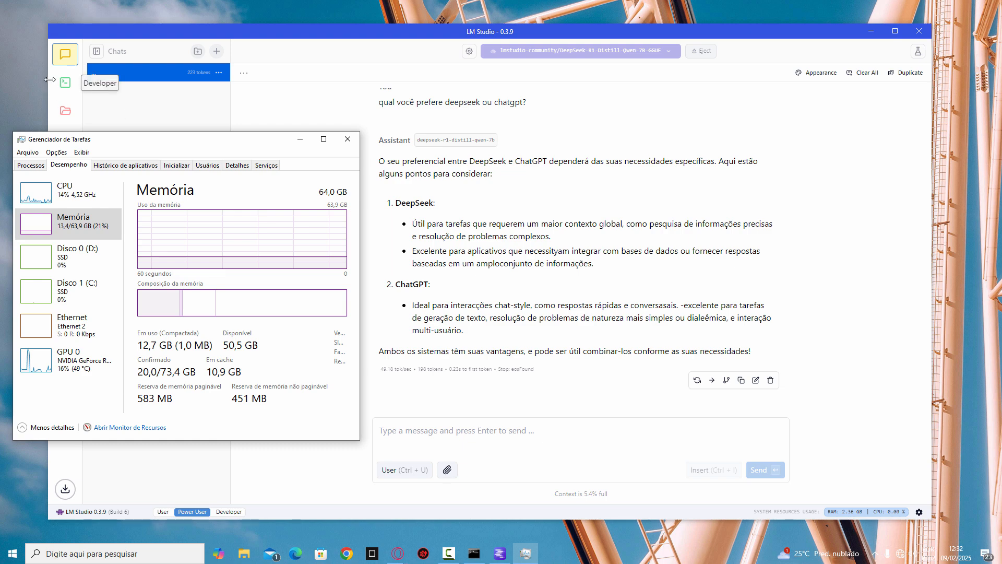
pyautogui.moveTo(48, 80); pyautogui.dragTo(354, 90)
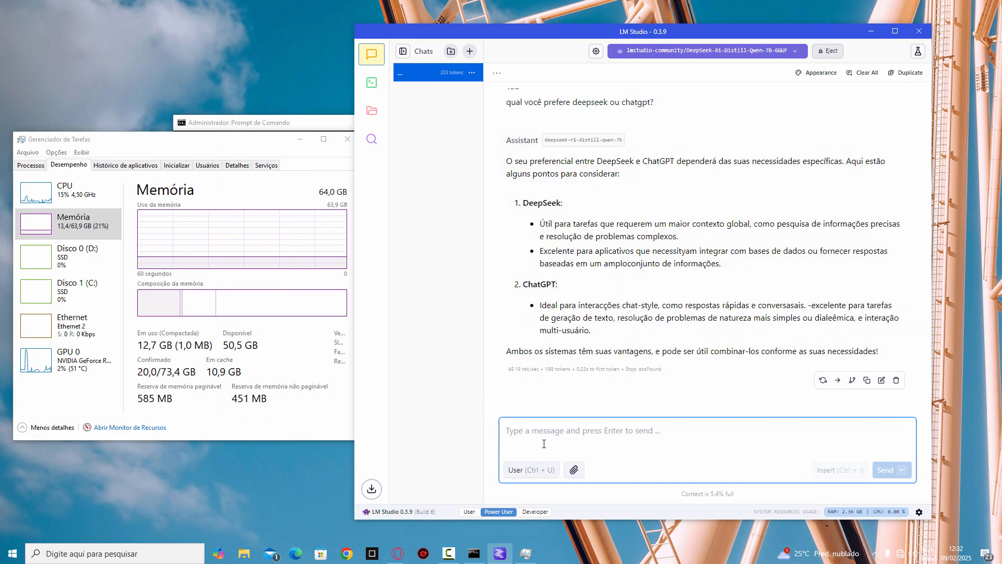
pyautogui.write('o deepseek é pago?')
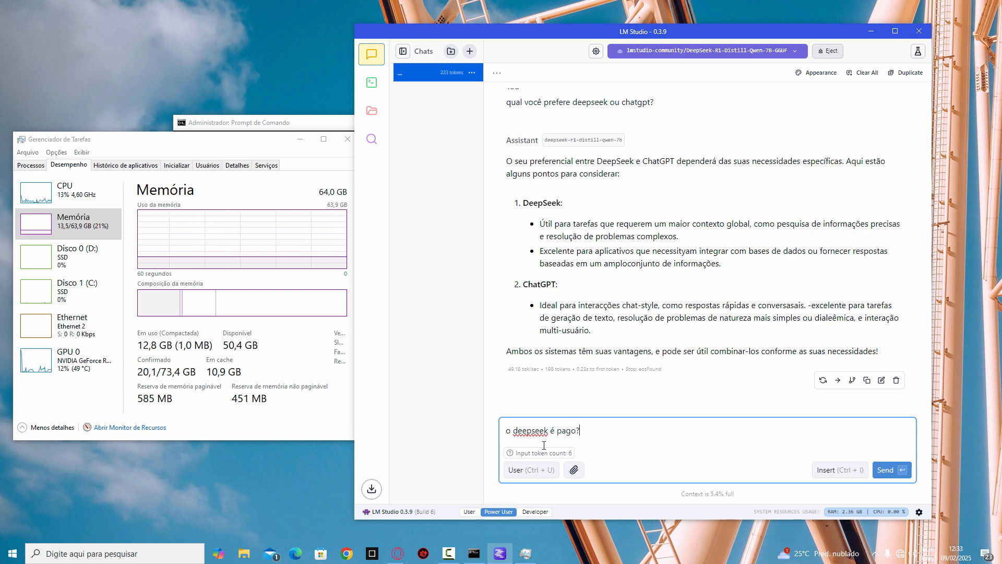
pyautogui.press('Return')
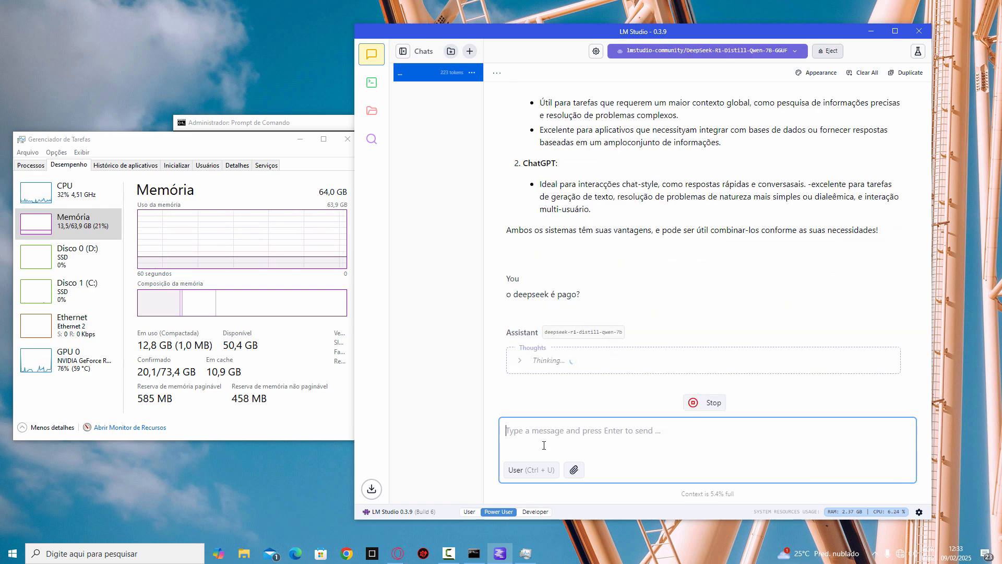